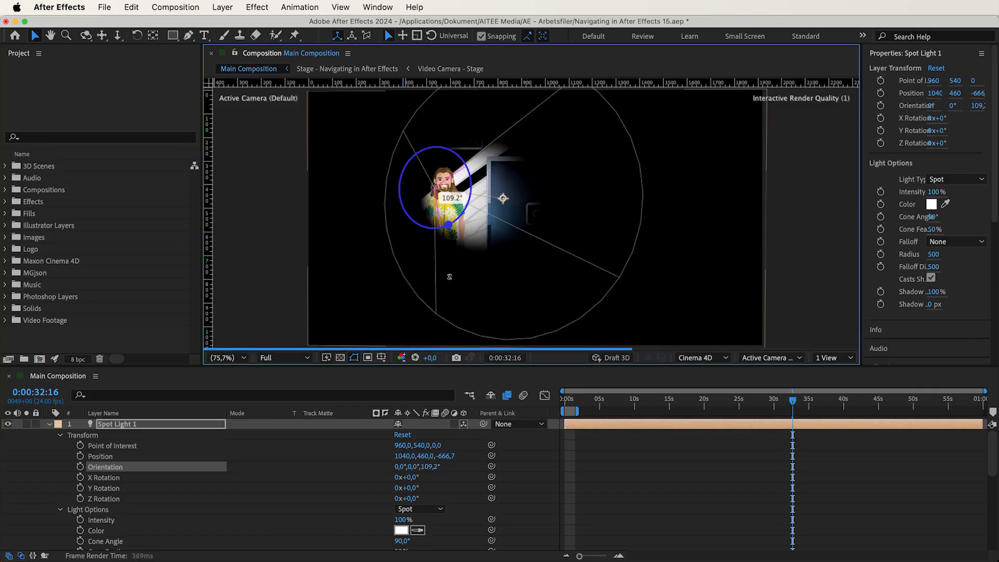
# Step: Try out the spot light's Z orientation and undo the rotation
pyautogui.moveTo(429, 470); pyautogui.dragTo(457, 464)
pyautogui.press('super+z')
pyautogui.press('super+z')
# Step: Switch Spot Light 1's light type to Parallel, to Point, and back to Spot
pyautogui.click(94, 511)
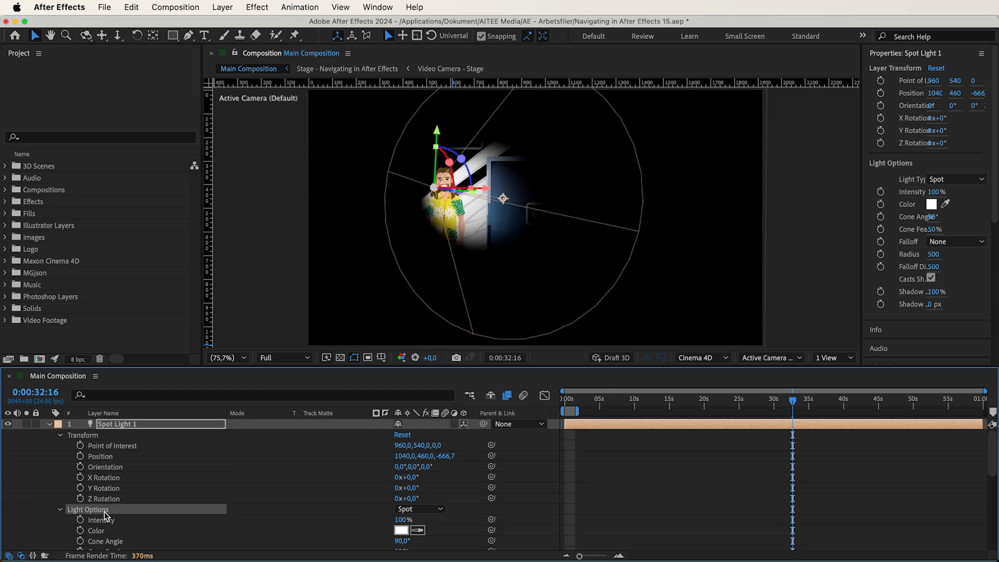
pyautogui.scroll(-3, 104, 514)
pyautogui.click(408, 478)
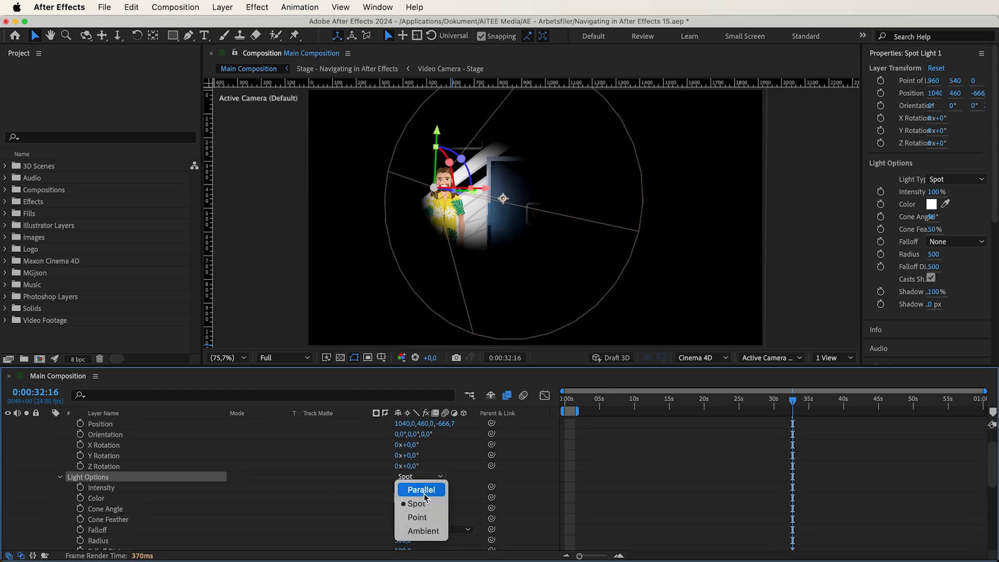
pyautogui.click(422, 491)
pyautogui.click(419, 433)
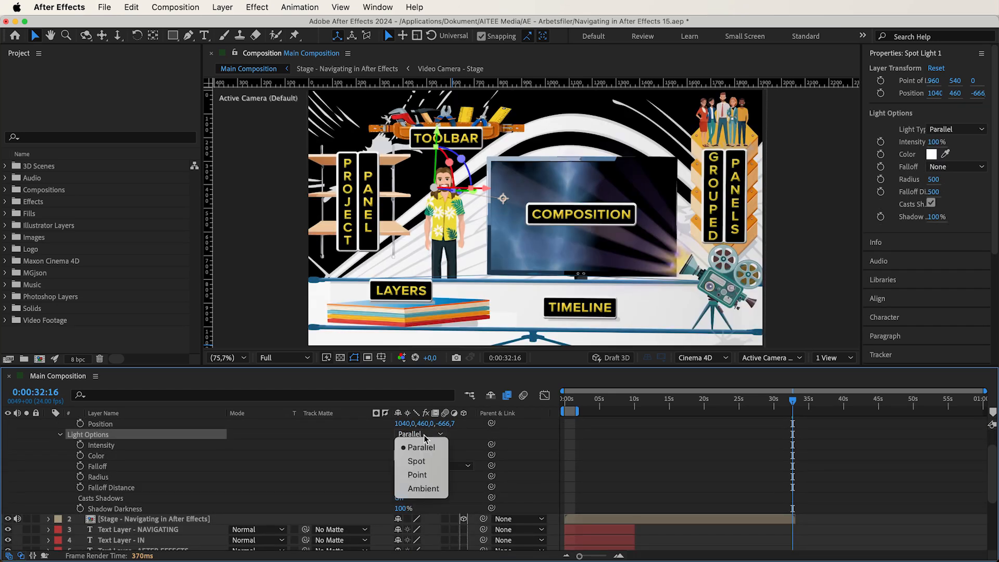
pyautogui.click(425, 476)
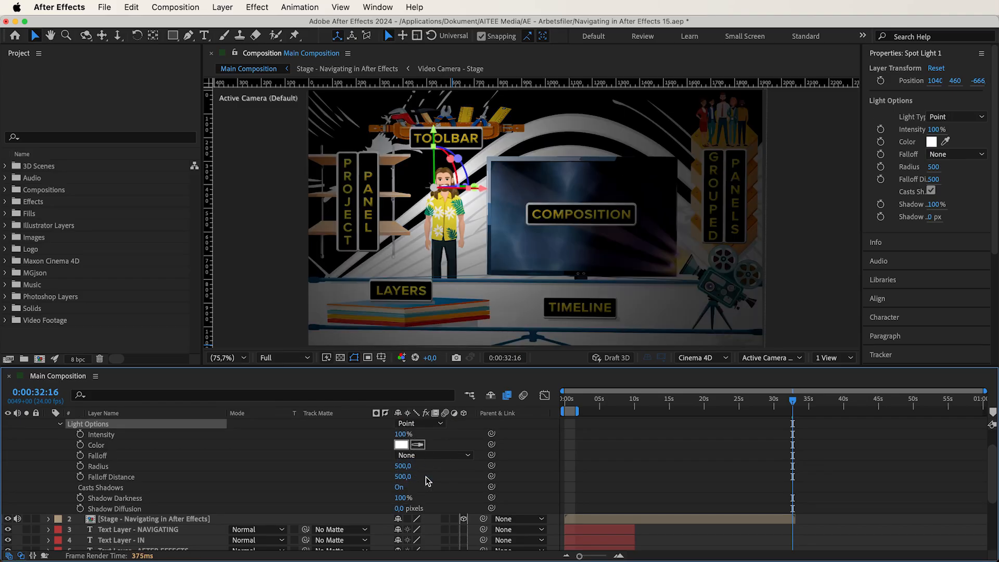
pyautogui.click(429, 429)
pyautogui.click(430, 450)
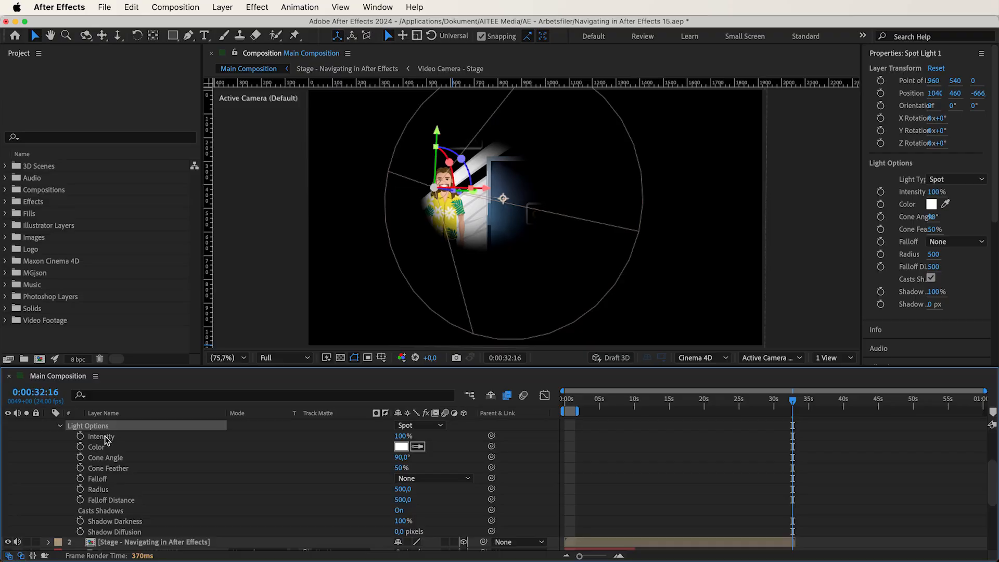
# Step: Try out Spot Light 1's intensity at negative and very high values, between about -253% and 1118%, and undo the changes
pyautogui.click(106, 439)
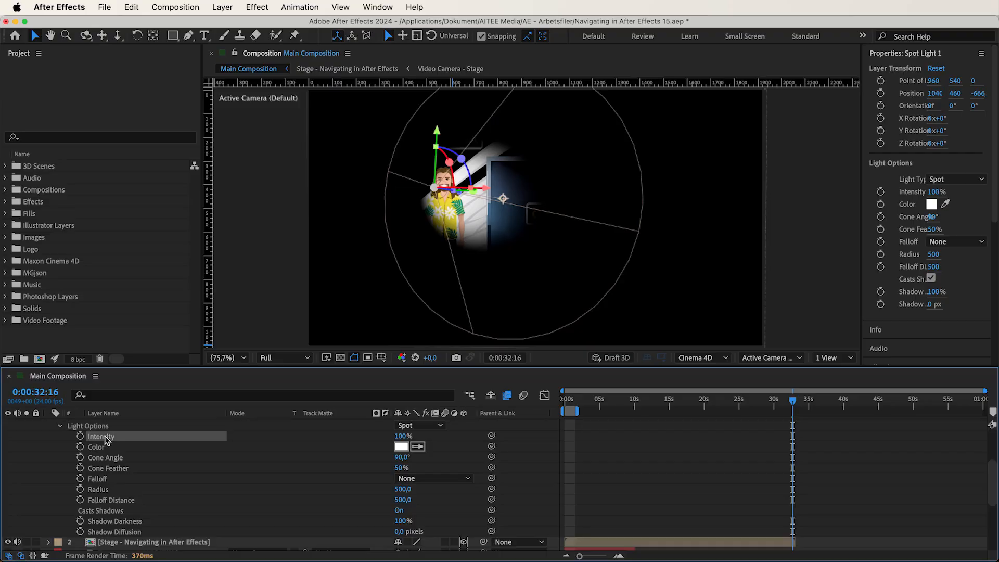
pyautogui.moveTo(403, 435); pyautogui.dragTo(205, 457)
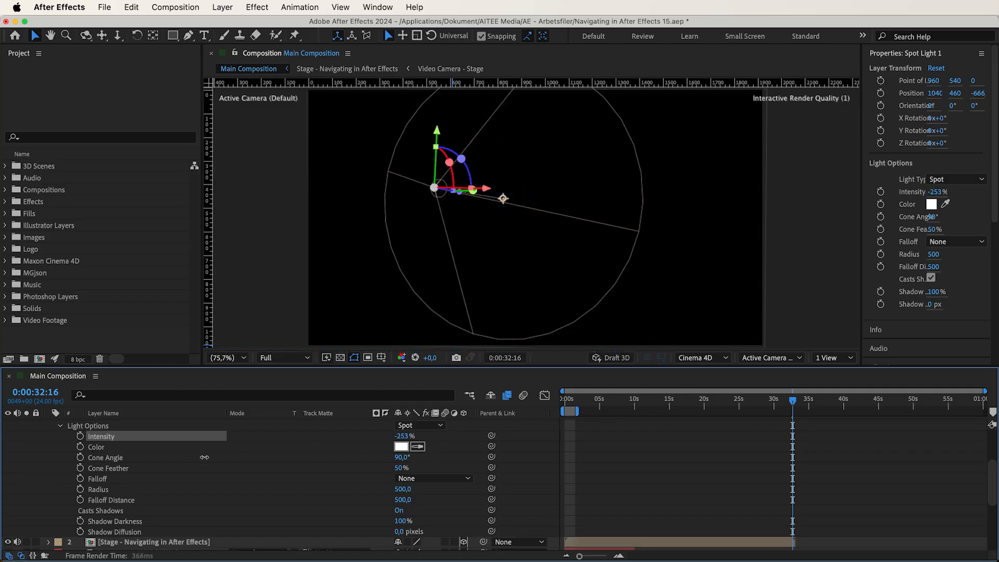
pyautogui.moveTo(305, 442); pyautogui.dragTo(701, 440)
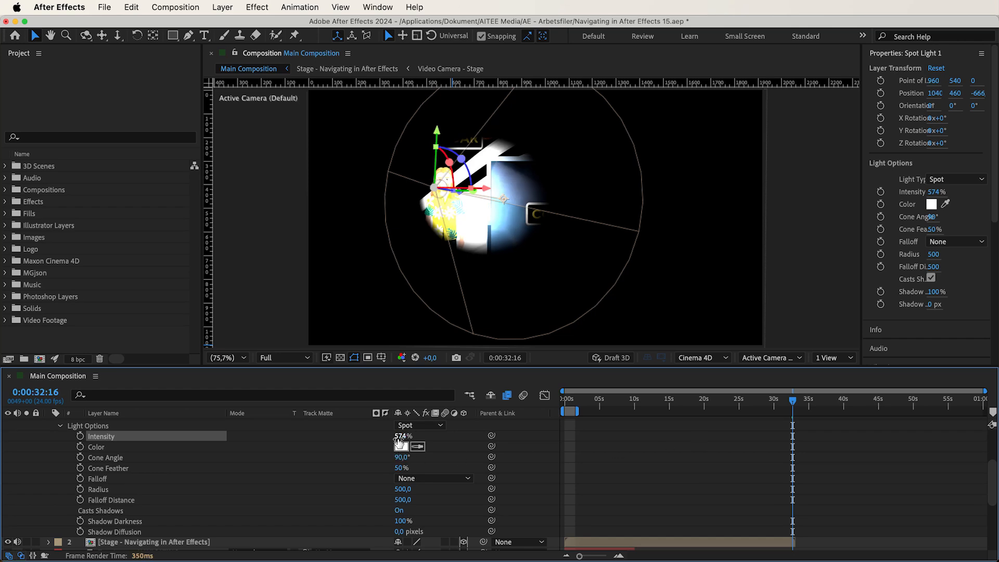
pyautogui.moveTo(398, 437); pyautogui.dragTo(433, 437)
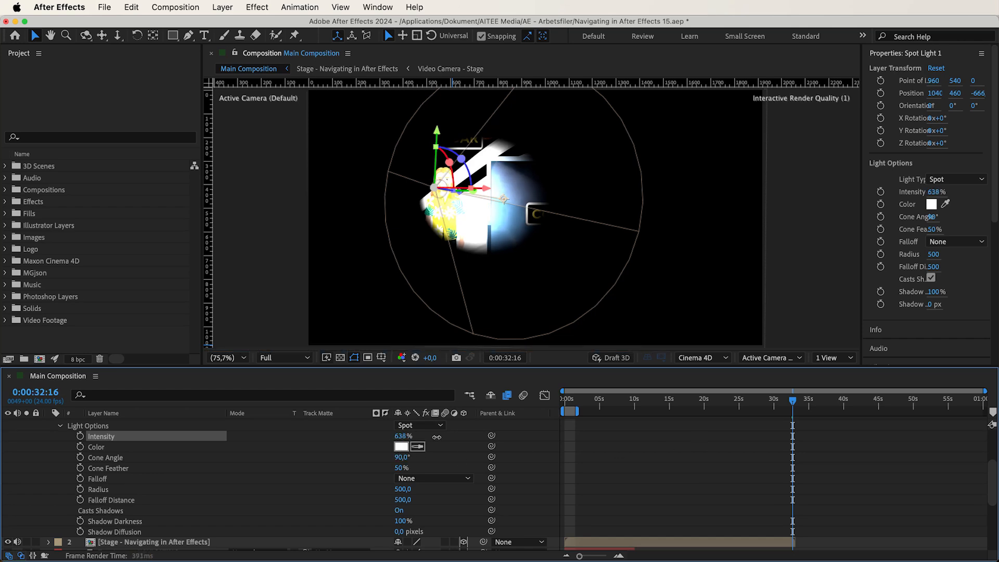
pyautogui.moveTo(587, 441); pyautogui.dragTo(755, 457)
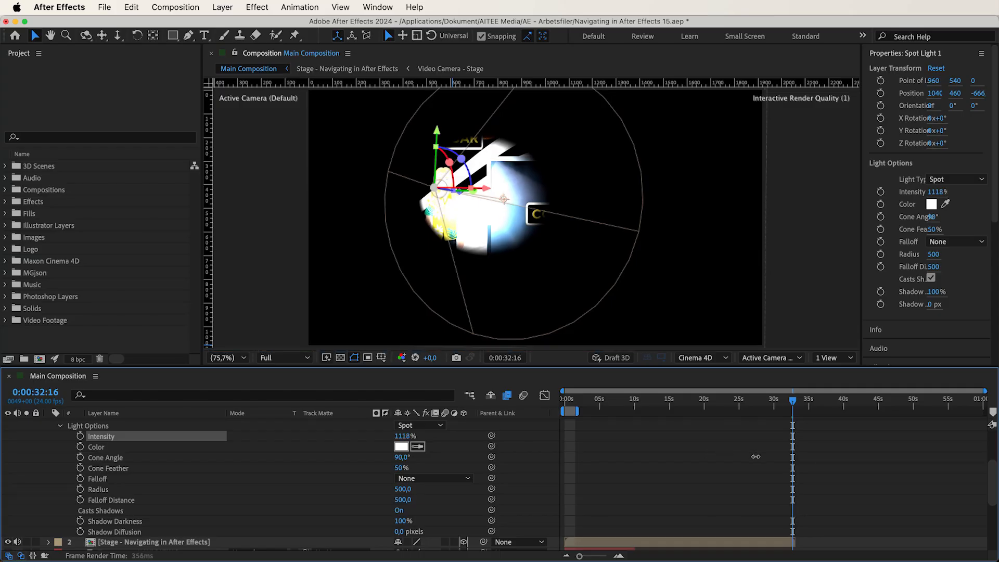
pyautogui.moveTo(661, 457); pyautogui.dragTo(250, 472)
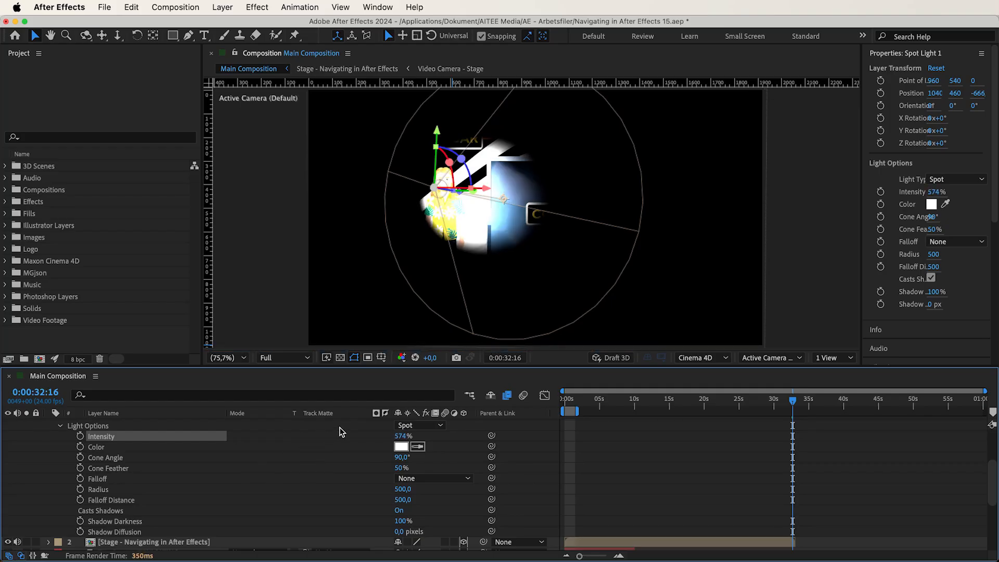
pyautogui.press('super+z')
# Step: Change the spot light's color to a medium green
pyautogui.click(401, 446)
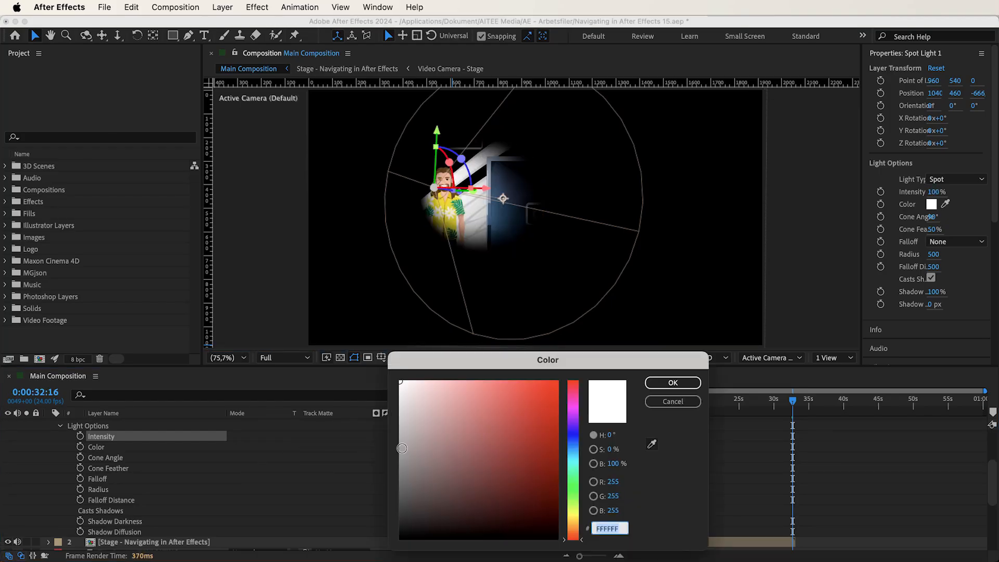
pyautogui.click(579, 476)
pyautogui.moveTo(537, 454); pyautogui.dragTo(503, 413)
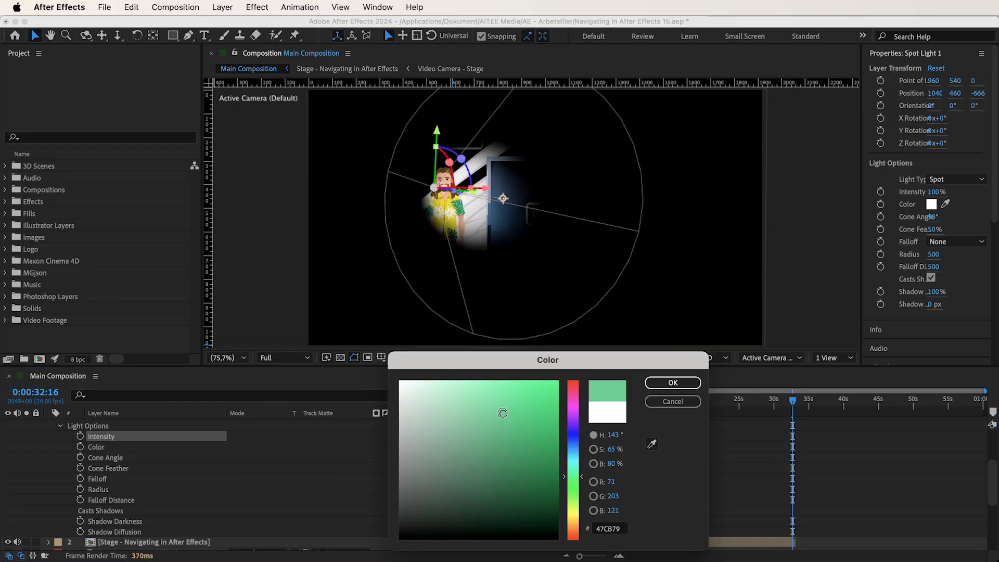
pyautogui.click(670, 385)
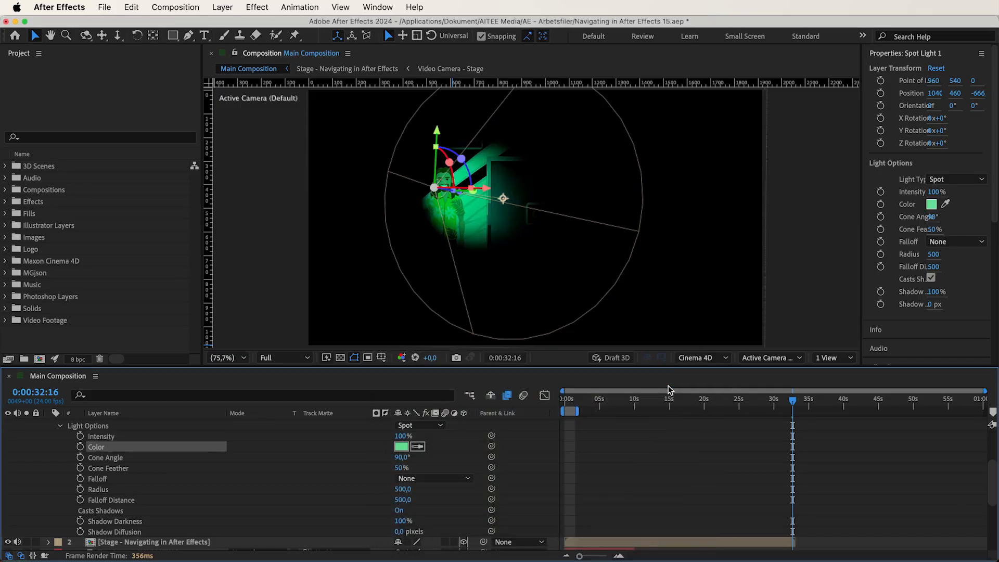
# Step: Change the spot light's color to red E31744, and undo both color changes
pyautogui.click(399, 443)
pyautogui.click(578, 393)
pyautogui.click(541, 398)
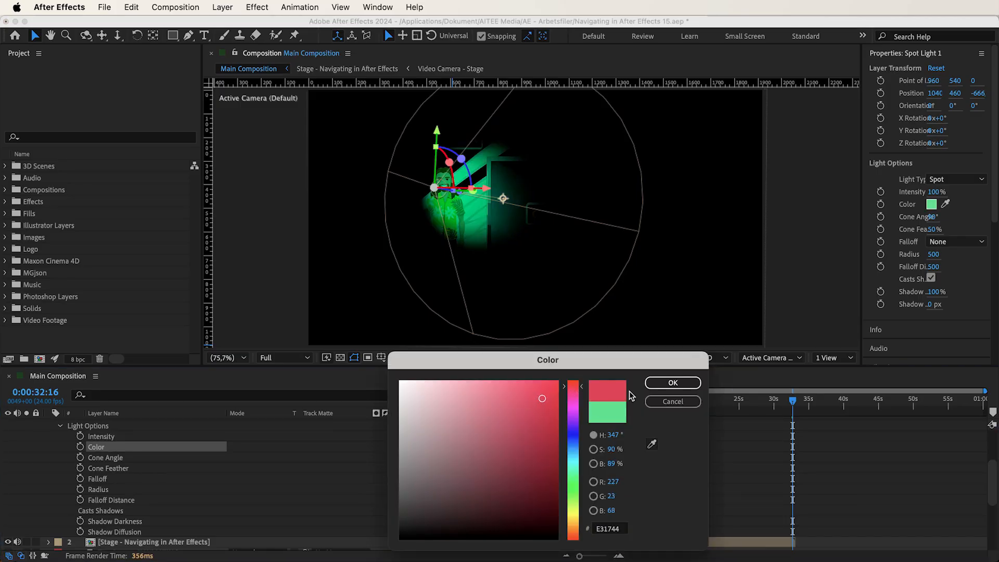
pyautogui.click(669, 384)
pyautogui.press('super+z')
pyautogui.press('super+z')
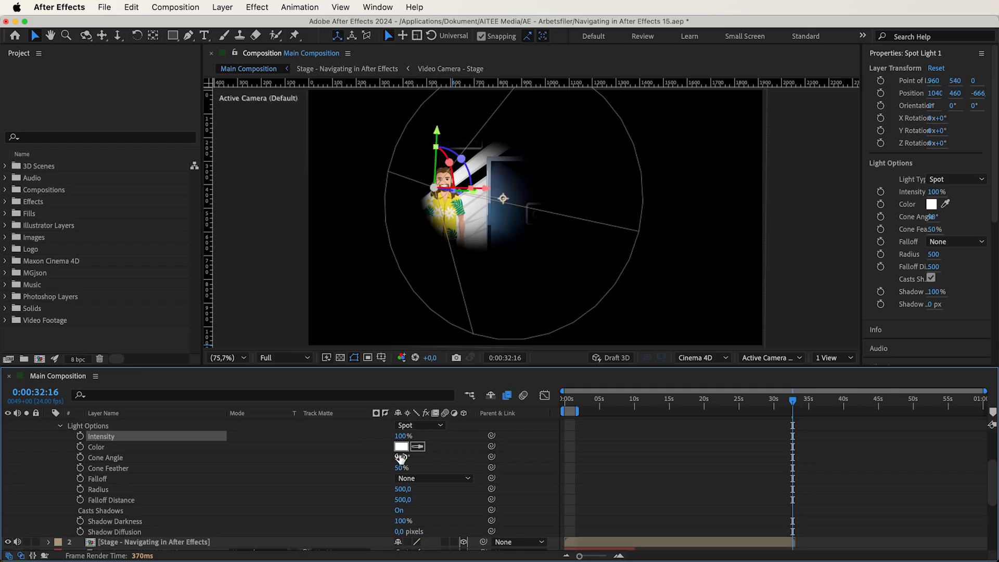
# Step: Widen the spot light's cone angle to 180° and try out the cone feather, undoing only the feather change
pyautogui.moveTo(400, 457); pyautogui.dragTo(504, 464)
pyautogui.moveTo(400, 469); pyautogui.dragTo(449, 479)
pyautogui.press('super+z')
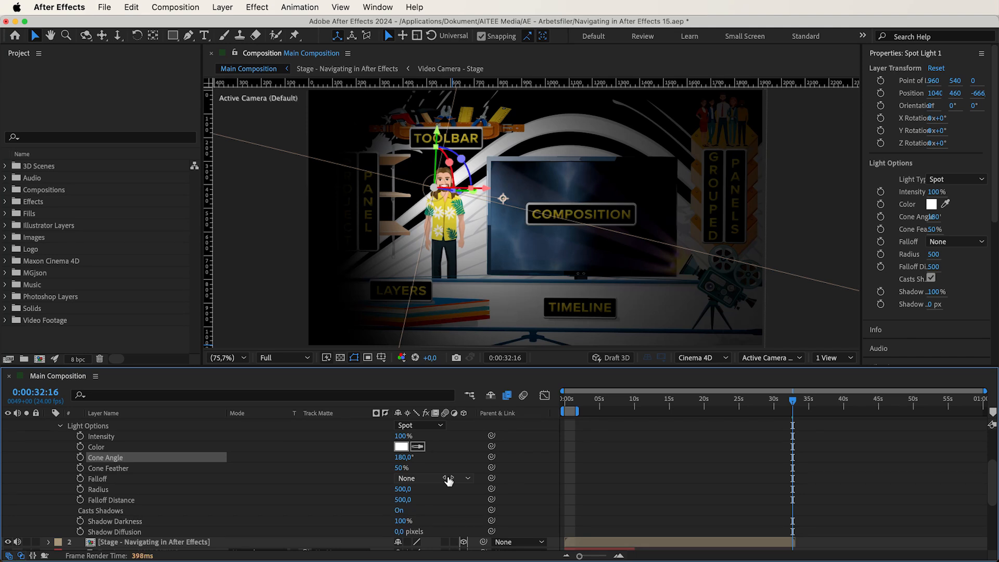
# Step: Try the spot light's falloff first as Smooth and then as Inverse Square Clamped
pyautogui.click(408, 479)
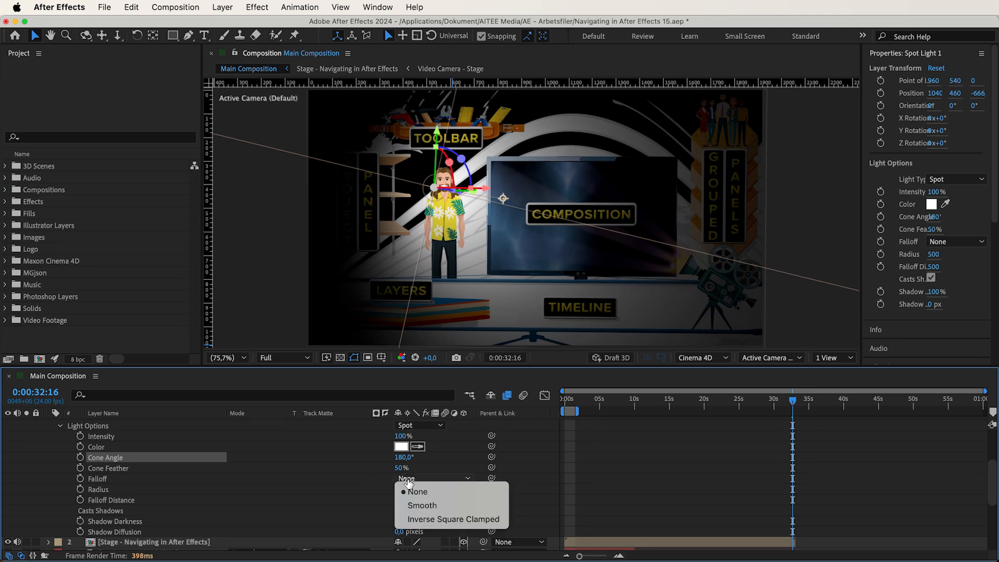
pyautogui.click(427, 492)
pyautogui.click(423, 479)
pyautogui.click(426, 506)
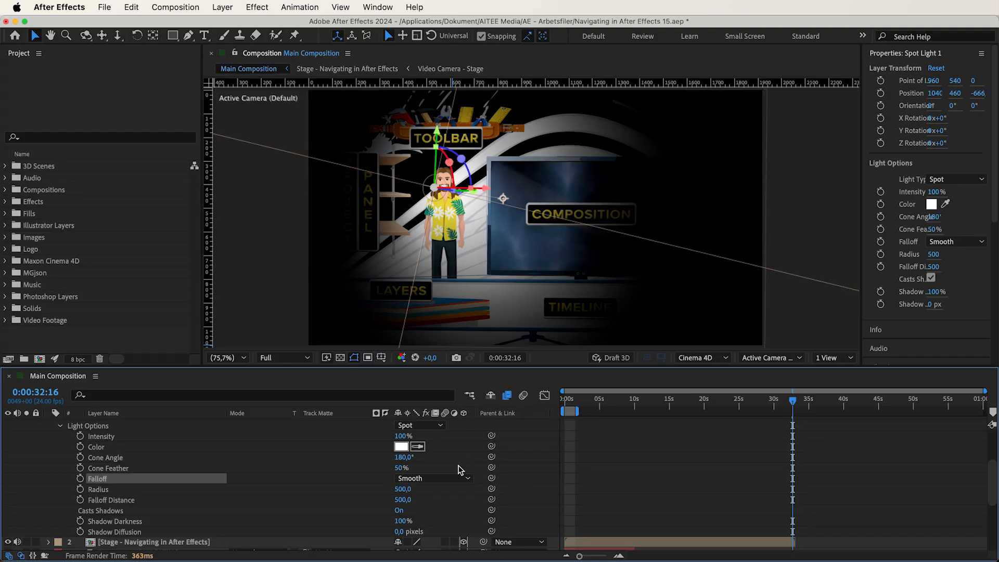
pyautogui.click(450, 481)
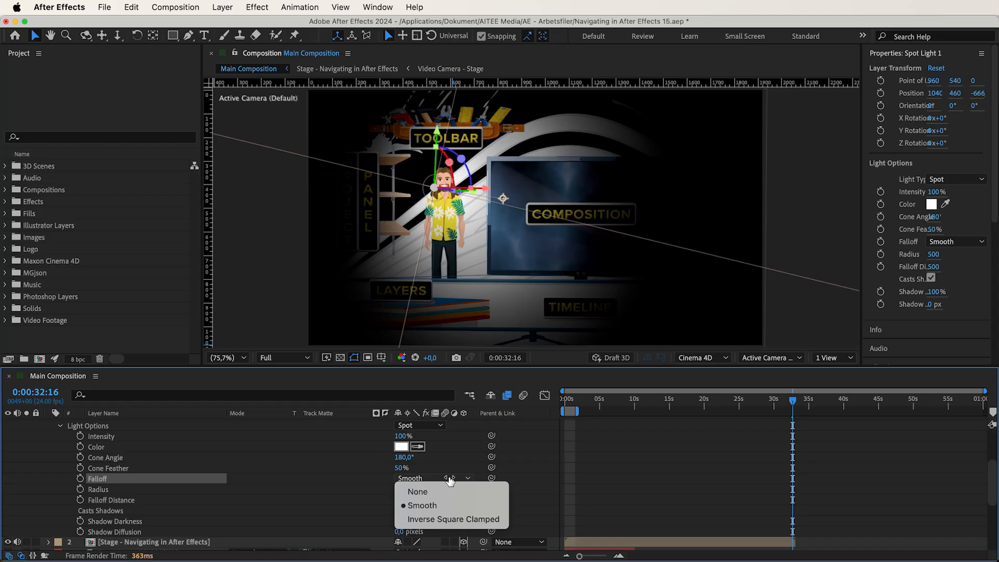
pyautogui.click(441, 519)
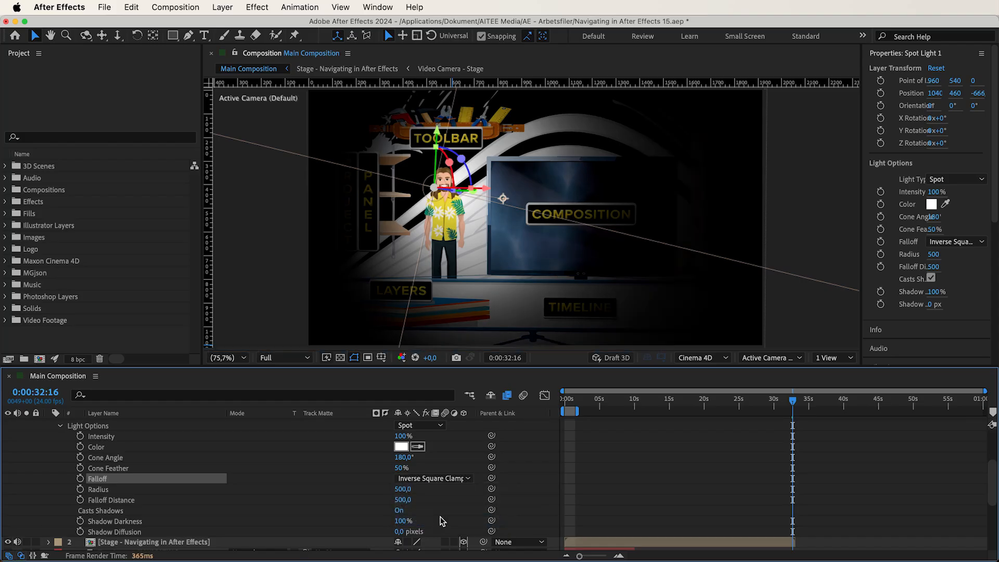
# Step: Compare the Smooth and Inverse Square Clamped falloff once more, and set the falloff back to None
pyautogui.click(439, 480)
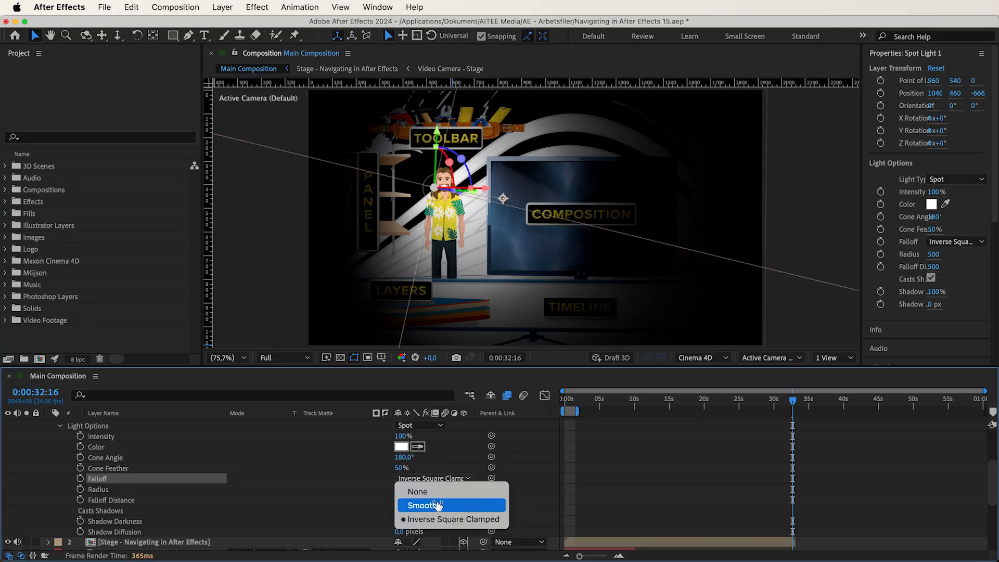
pyautogui.click(438, 505)
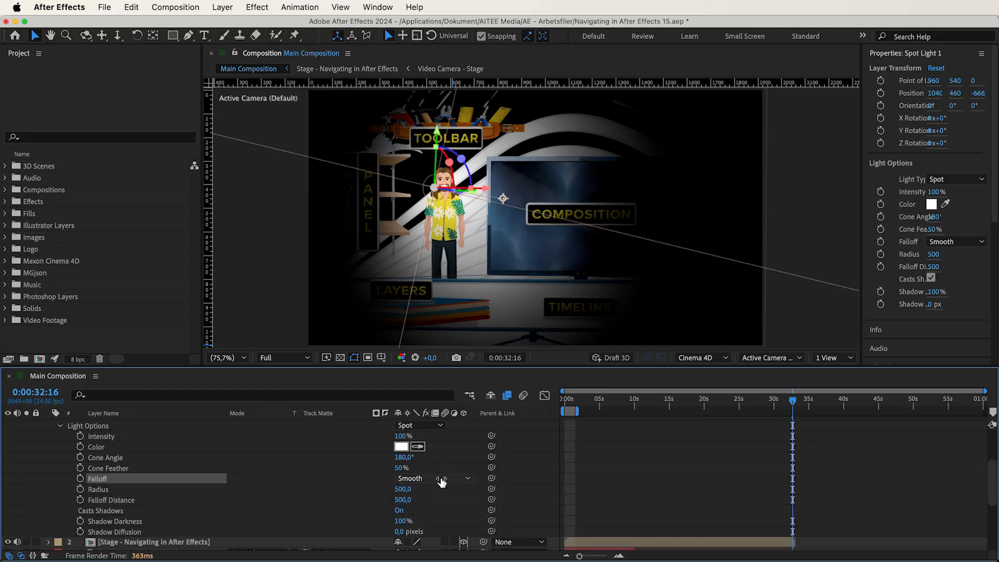
pyautogui.click(441, 480)
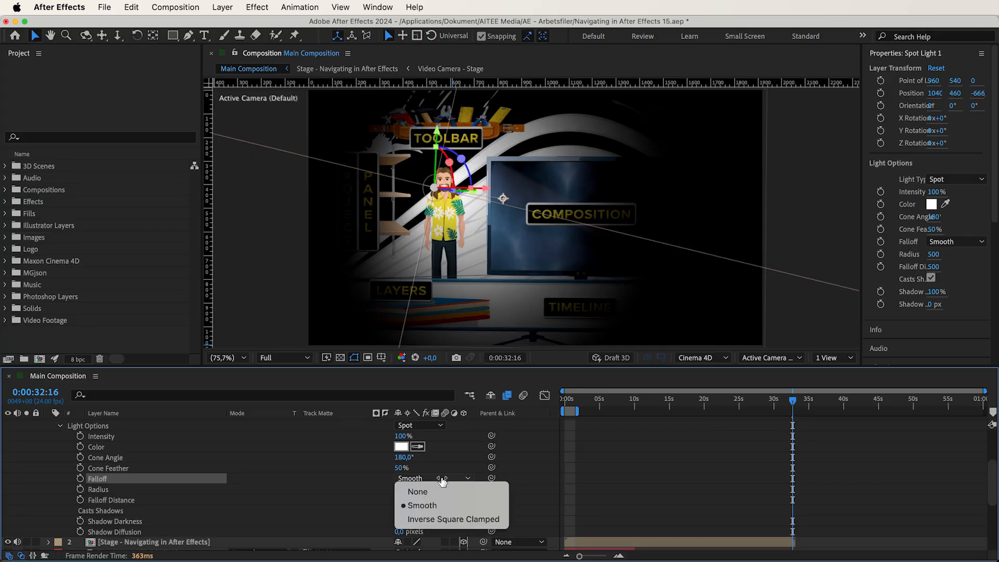
pyautogui.click(444, 519)
pyautogui.click(436, 478)
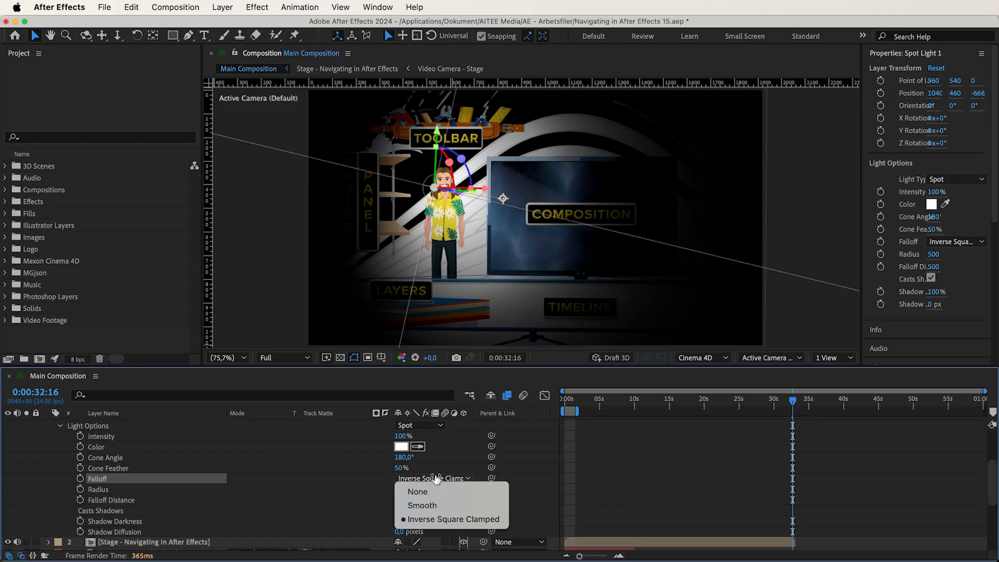
pyautogui.click(425, 491)
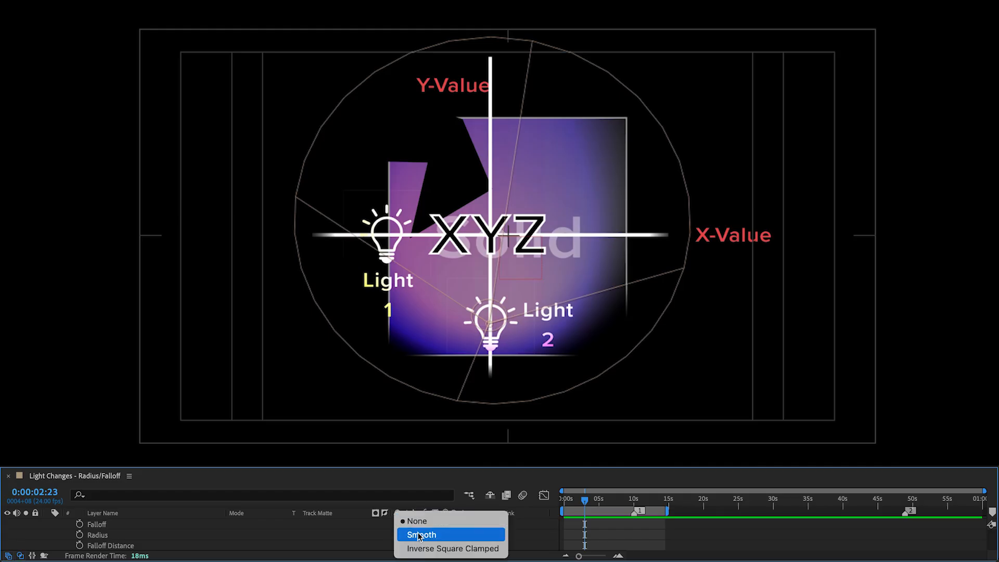
# Step: In the Light Changes - Radius/Falloff composition, set the light's radius to 500 and vary its falloff distance, raising it to about 696
pyautogui.click(419, 532)
pyautogui.moveTo(401, 536)
pyautogui.mouseDown()
pyautogui.moveTo(335, 536)
pyautogui.moveTo(482, 530)
pyautogui.moveTo(227, 546)
pyautogui.moveTo(389, 543)
pyautogui.mouseUp()
pyautogui.click(401, 534)
pyautogui.write('500')
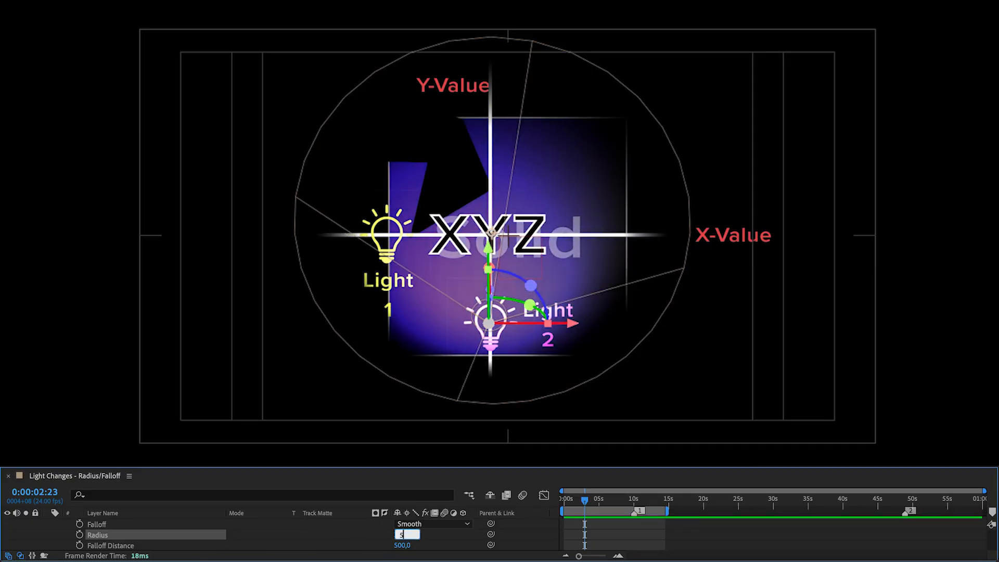
pyautogui.press('Return')
pyautogui.moveTo(402, 544); pyautogui.dragTo(208, 553)
pyautogui.moveTo(403, 544); pyautogui.dragTo(447, 537)
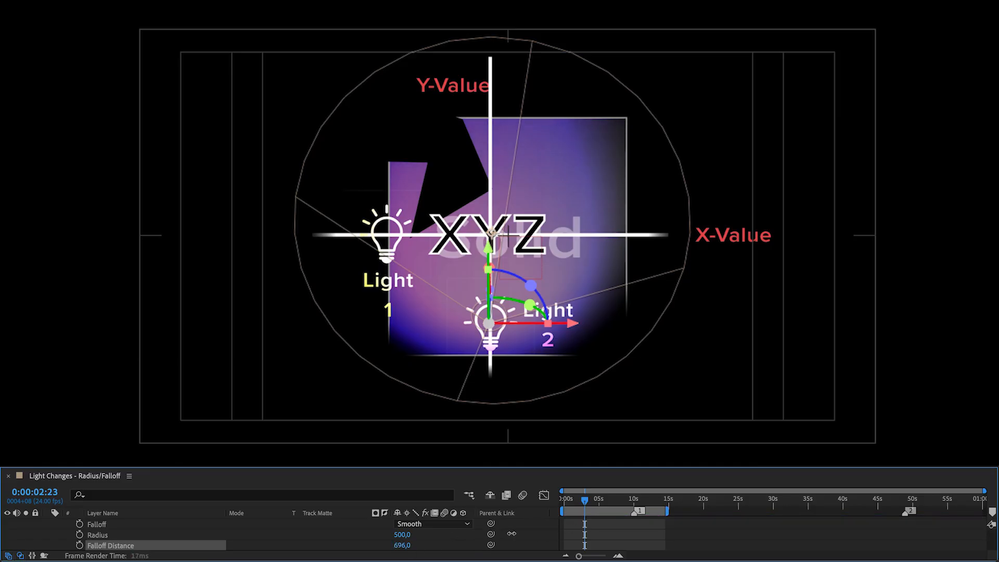
pyautogui.click(401, 510)
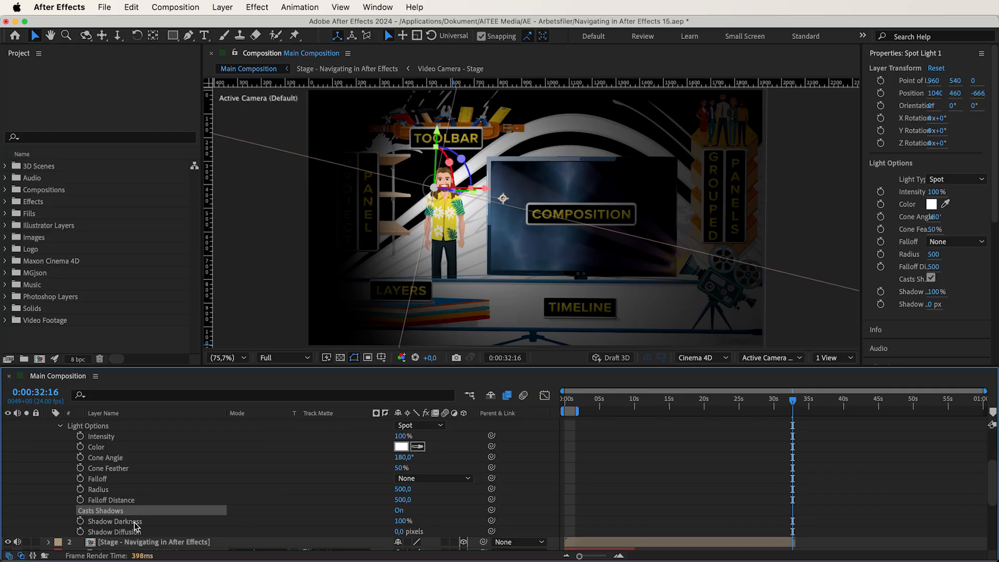
pyautogui.click(135, 522)
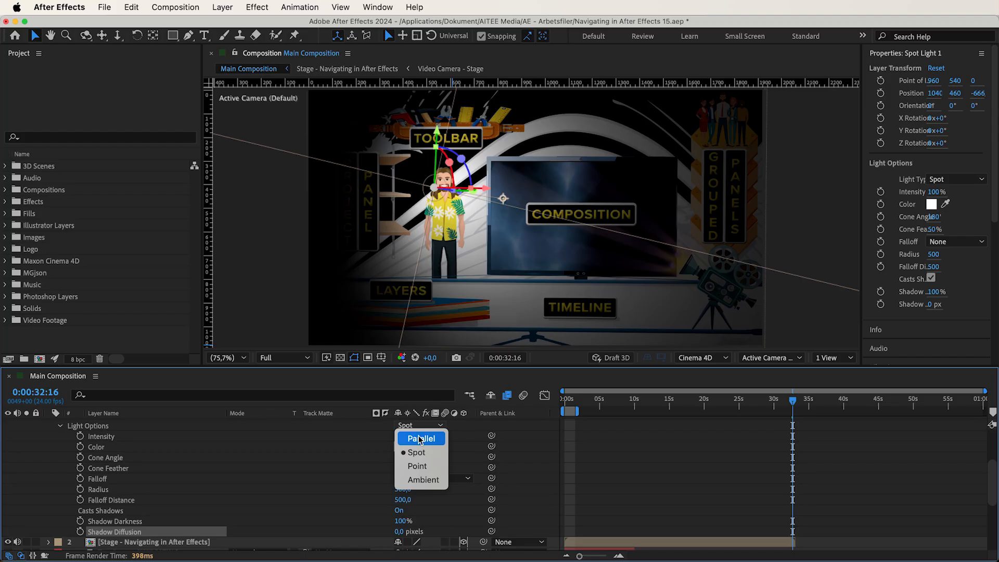
# Step: Set Spot Light 1's type to Parallel and try out its X point of interest and X position, undoing both moves
pyautogui.click(420, 439)
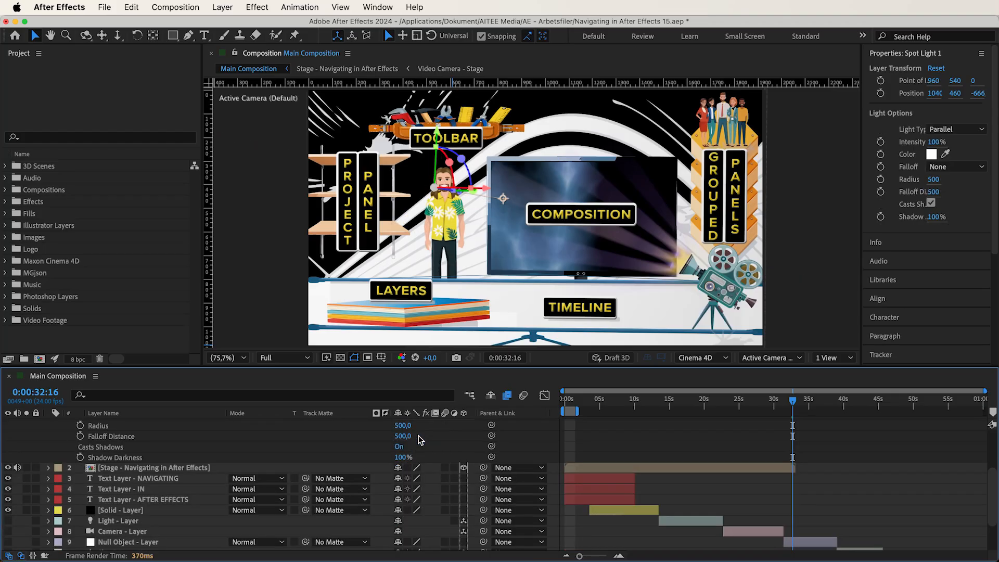
pyautogui.scroll(5, 420, 440)
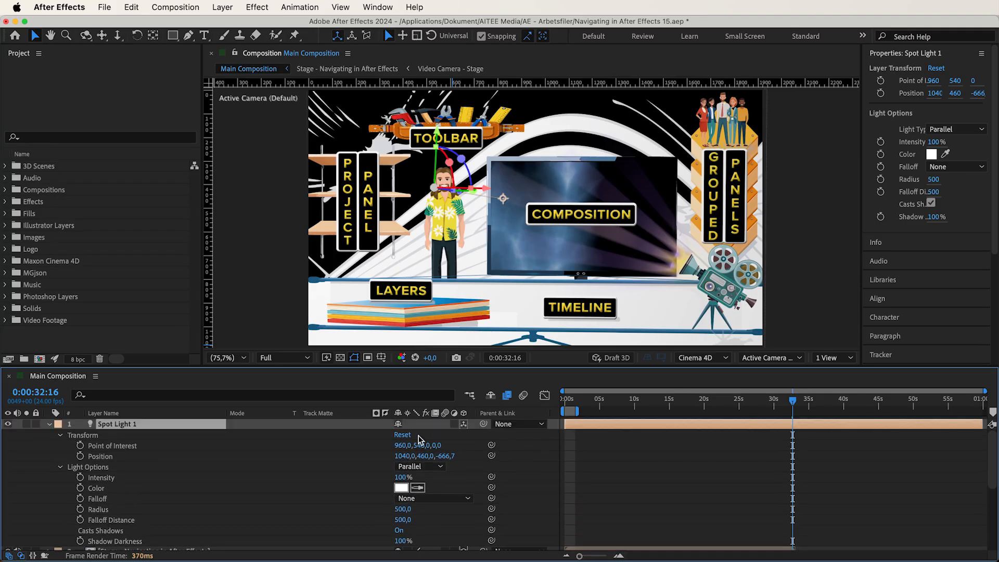
pyautogui.moveTo(400, 445); pyautogui.dragTo(2, 484)
pyautogui.press('super+z')
pyautogui.moveTo(404, 455); pyautogui.dragTo(180, 476)
pyautogui.press('super+z')
# Step: Set Spot Light 1's type to Point and try moving it along its X position
pyautogui.click(415, 466)
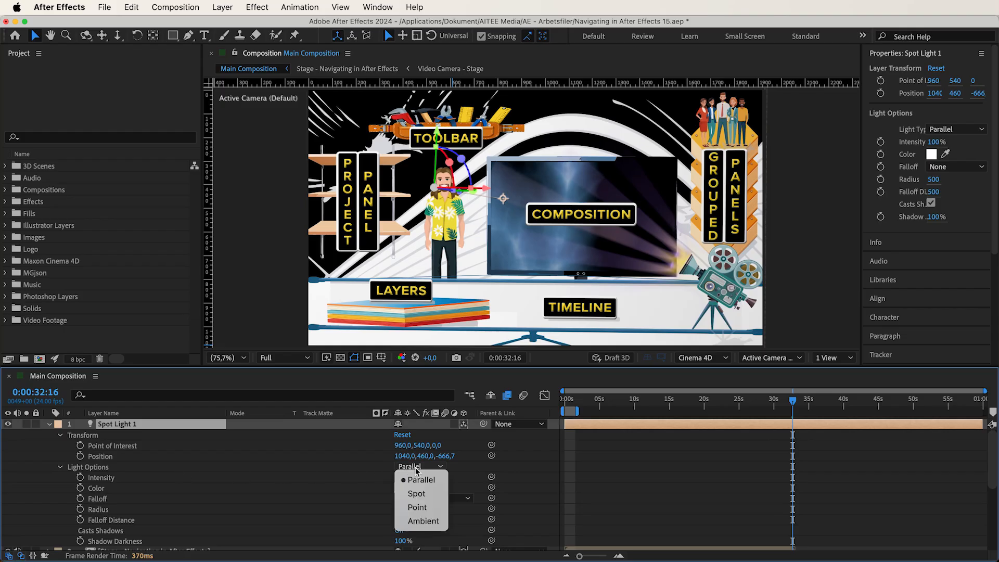
pyautogui.click(418, 508)
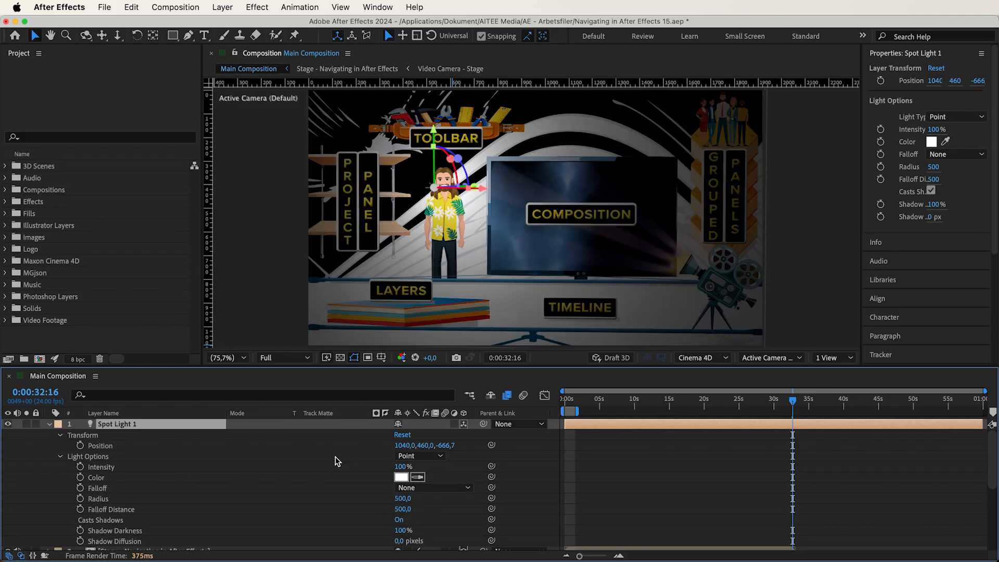
pyautogui.moveTo(401, 449); pyautogui.dragTo(405, 446)
pyautogui.moveTo(591, 441); pyautogui.dragTo(615, 440)
pyautogui.moveTo(434, 443); pyautogui.dragTo(814, 414)
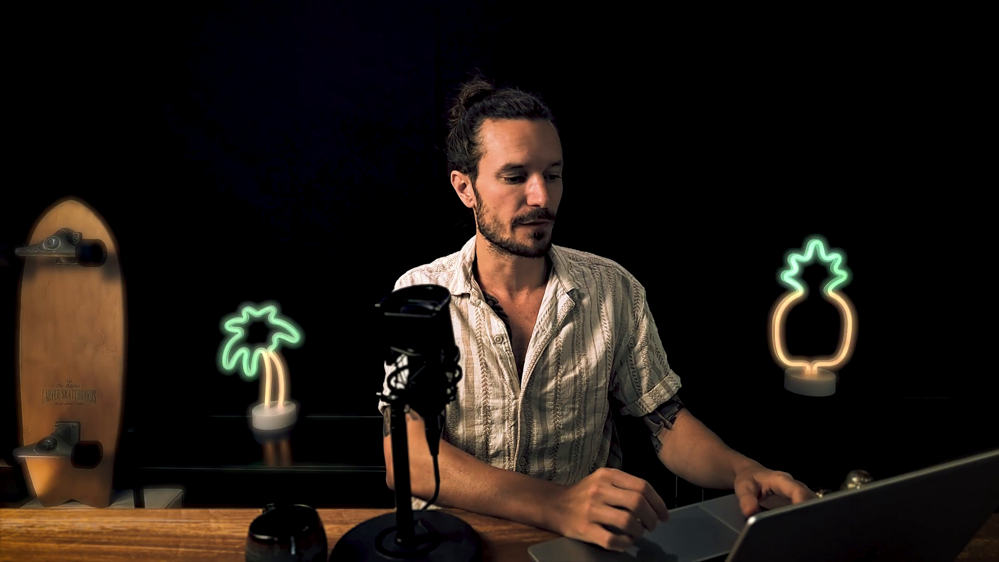